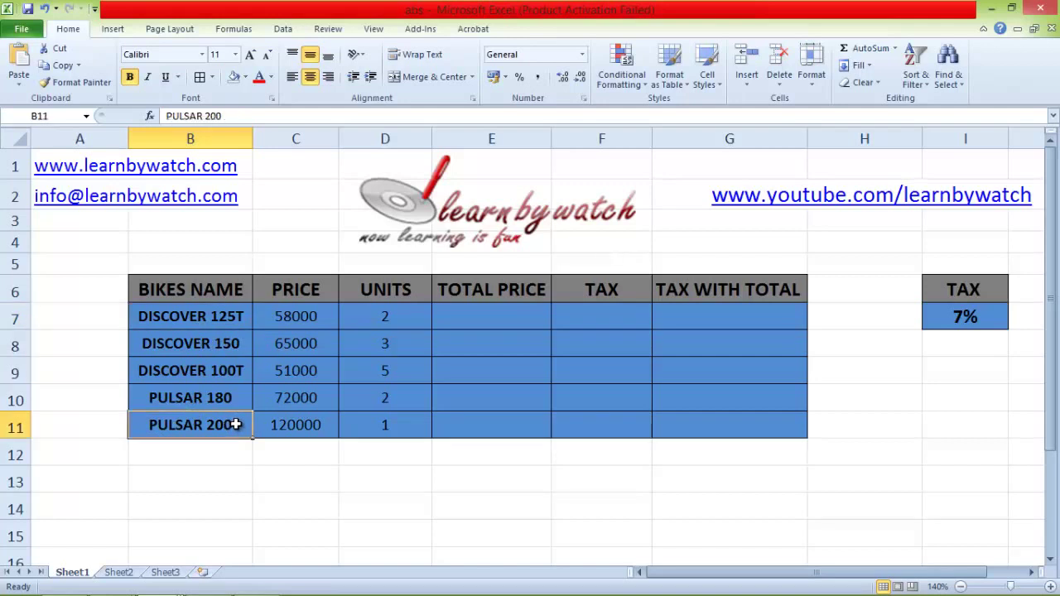
Examine the bike table's price and units data and the total price and tax columns.
click(297, 297)
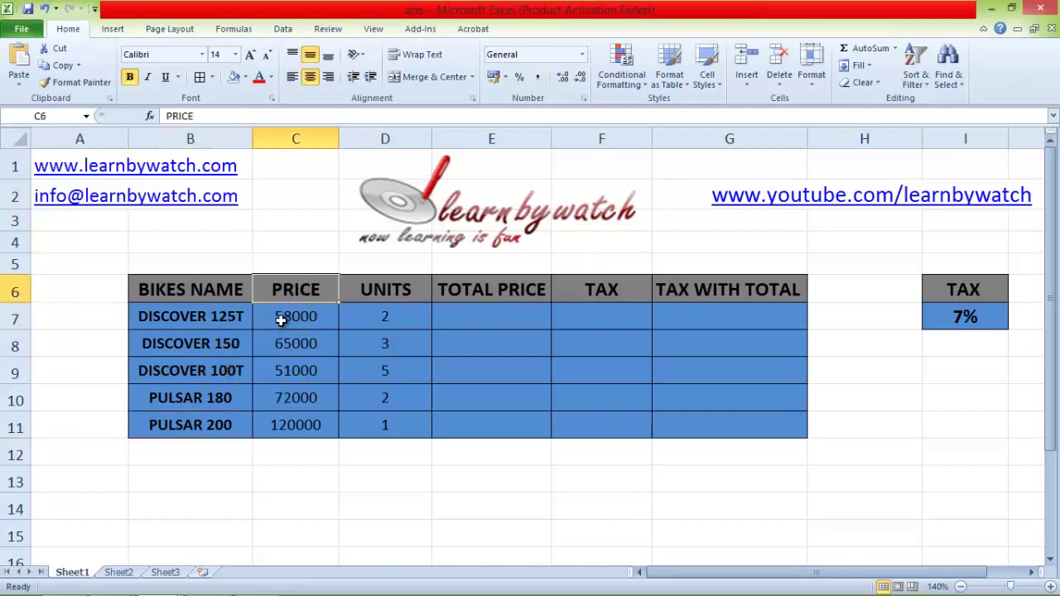
click(282, 319)
click(384, 313)
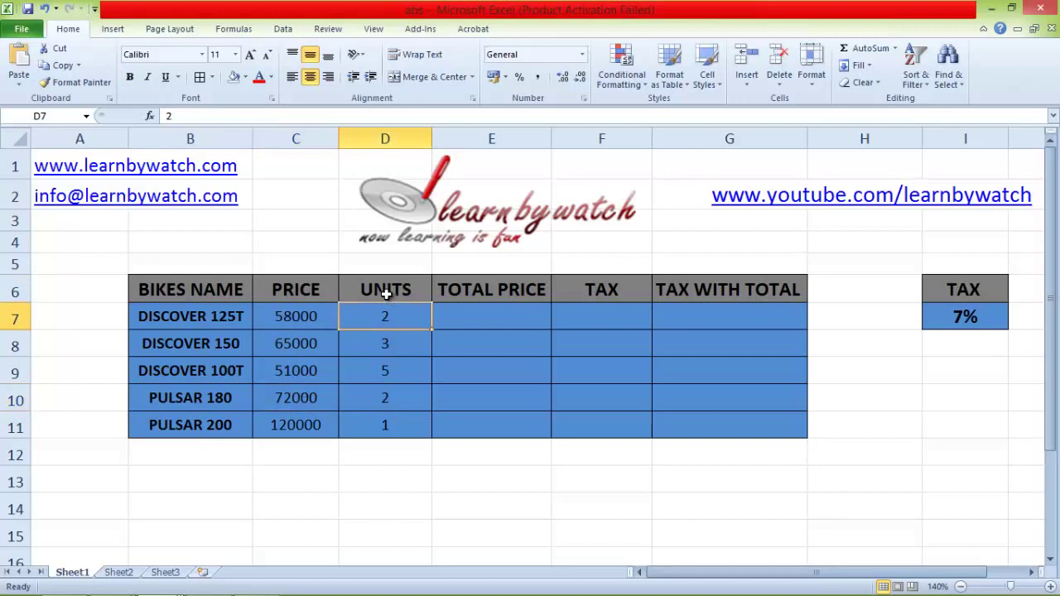
key(Right)
key(Right)
key(Right)
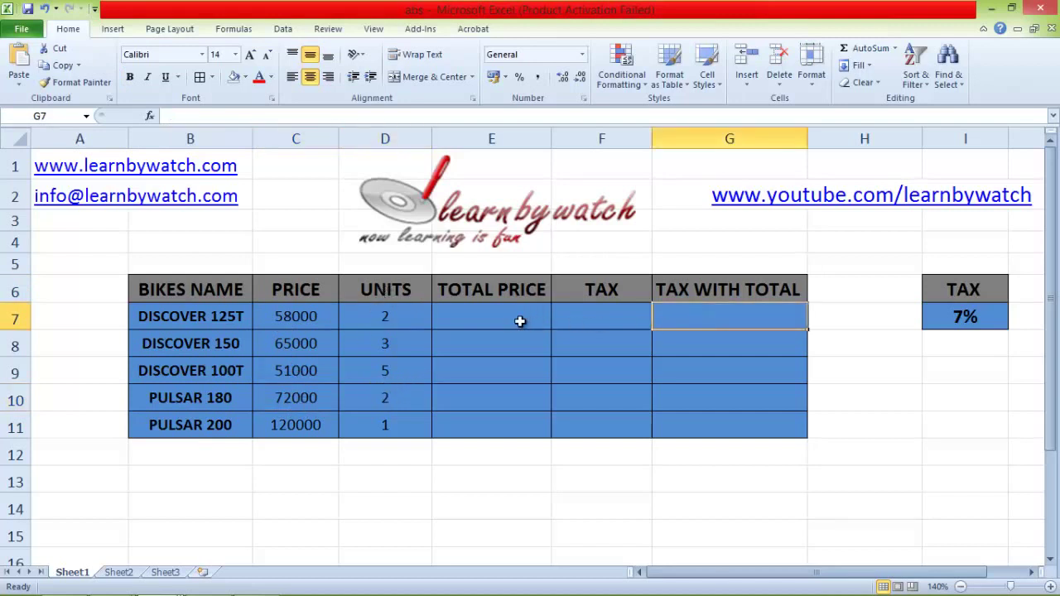
click(454, 296)
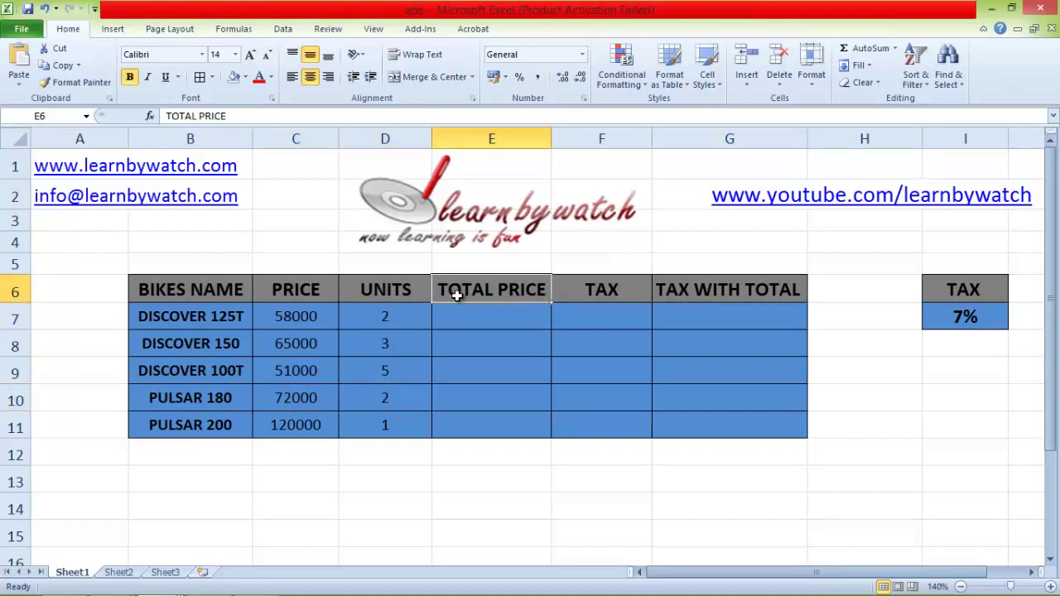
click(600, 295)
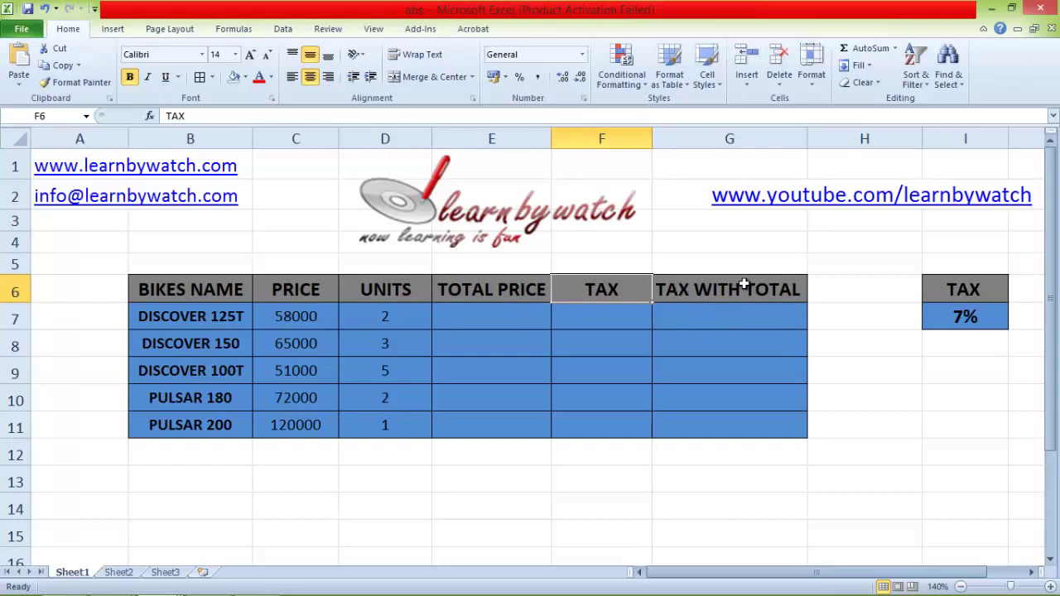
Enter the formula =C7*D7 in E7 to calculate the total price for DISCOVER 125T.
click(492, 318)
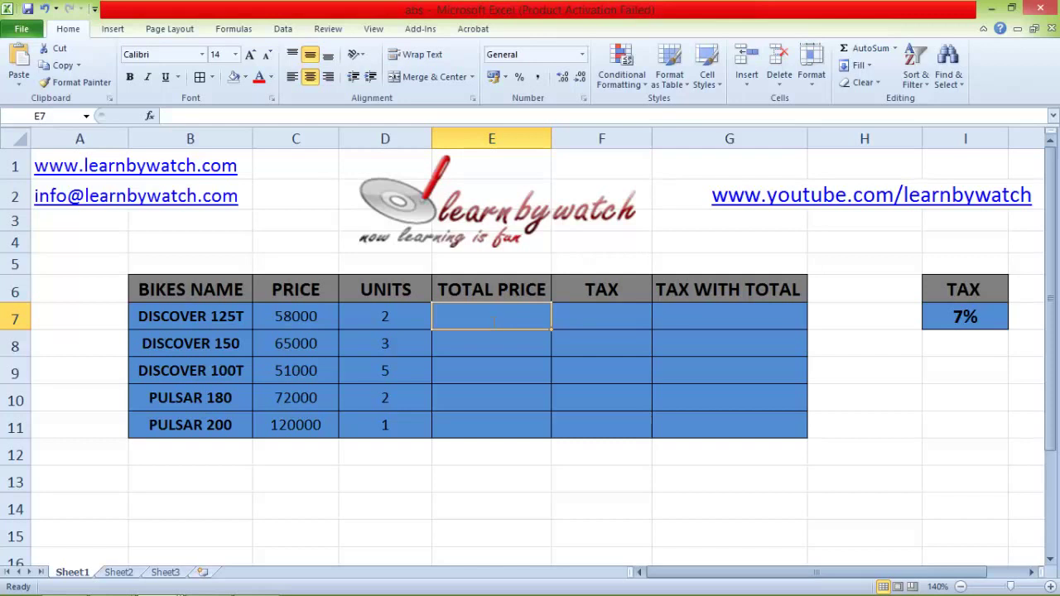
text(=)
click(285, 316)
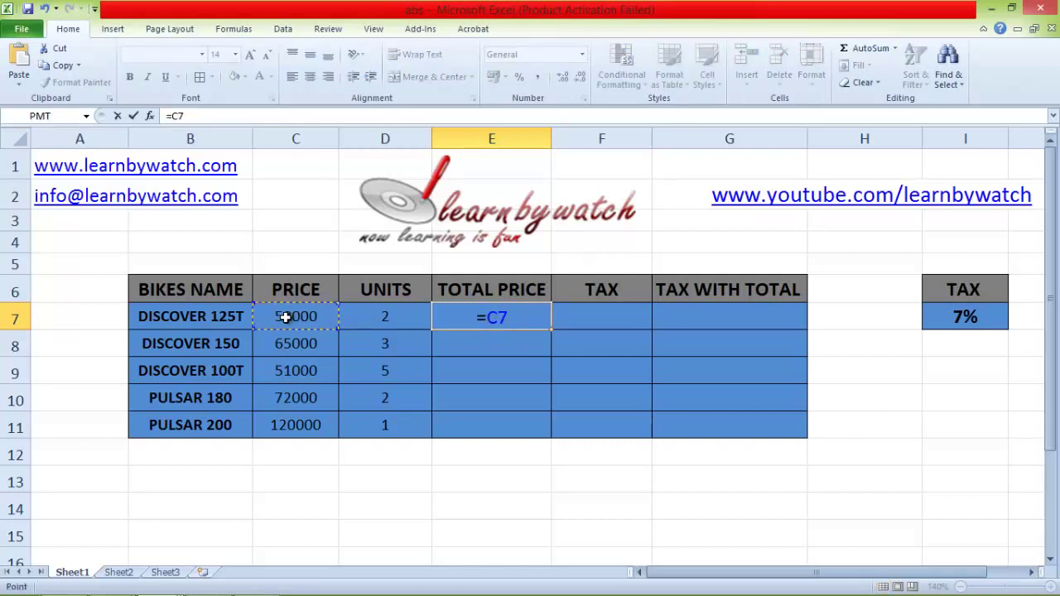
text(*)
click(380, 316)
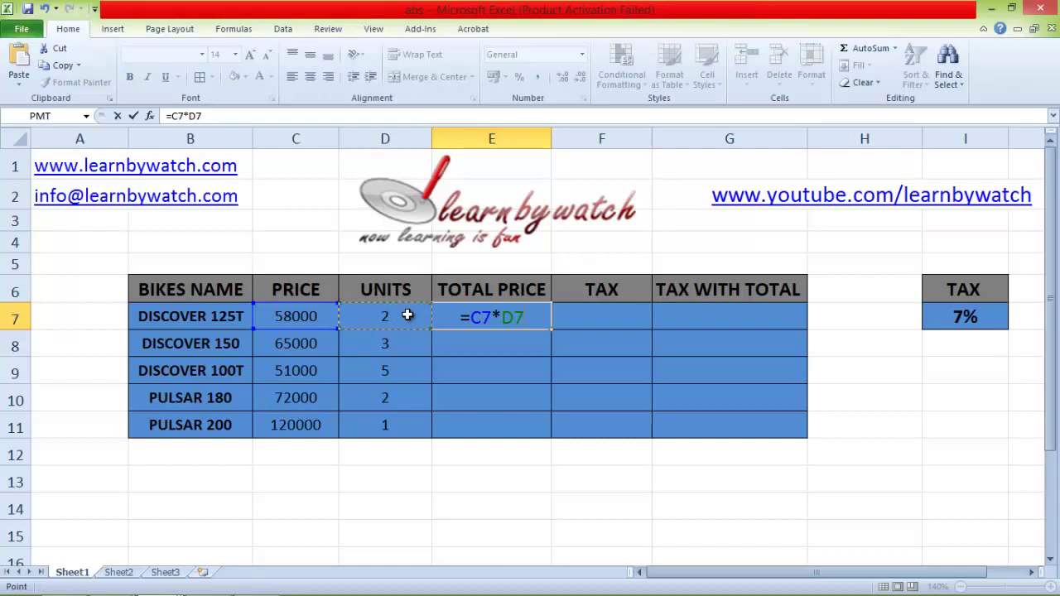
key(Return)
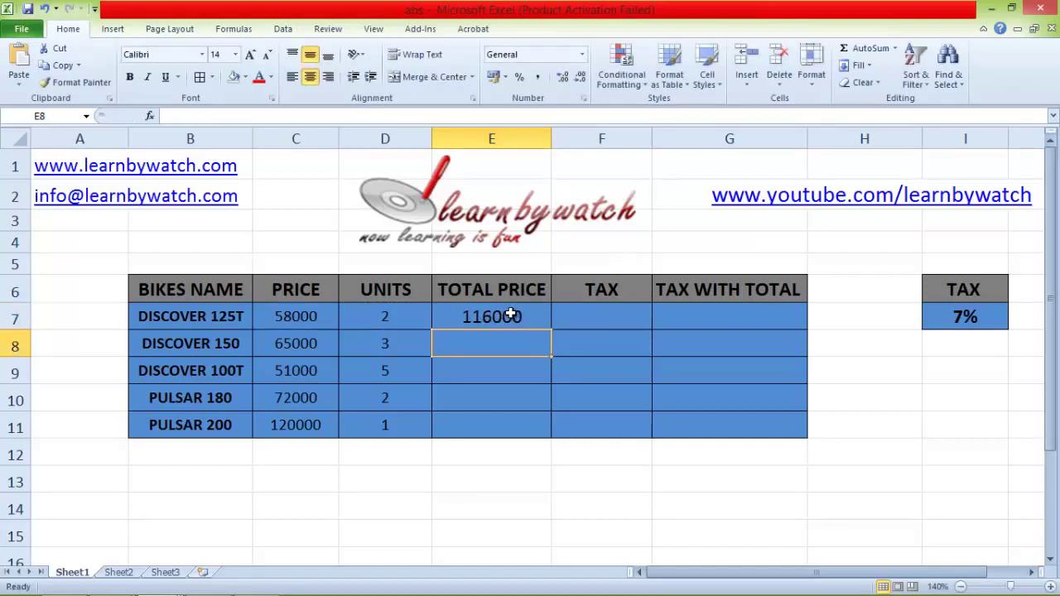
Fill the total price formula from E7 down to E11.
click(479, 316)
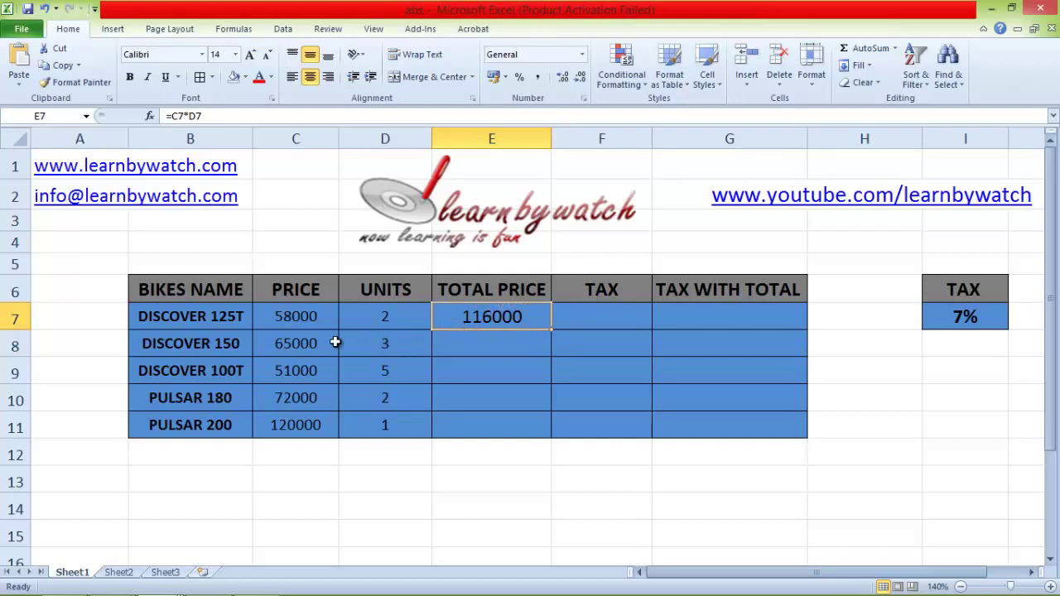
click(494, 340)
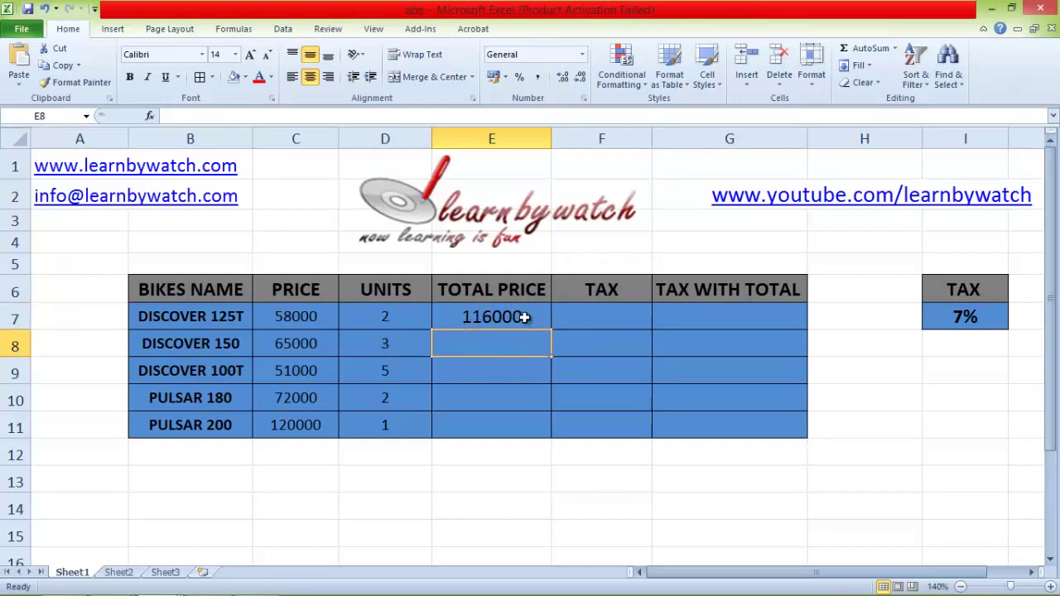
click(518, 316)
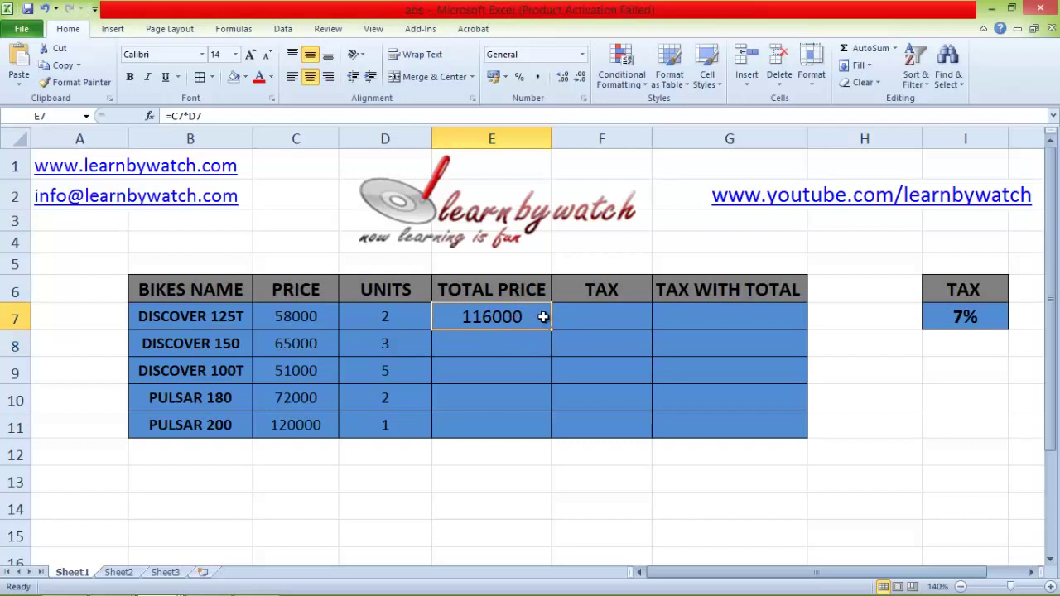
drag(553, 332, 553, 434)
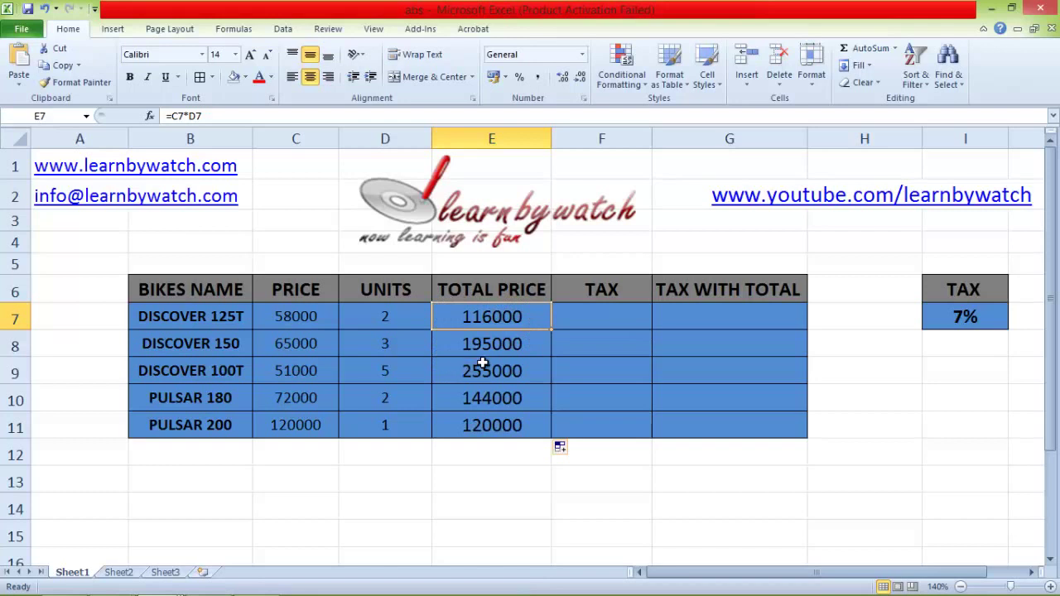
Enter the formula =E7*I7 in F7 to calculate the tax for DISCOVER 125T.
key(Right)
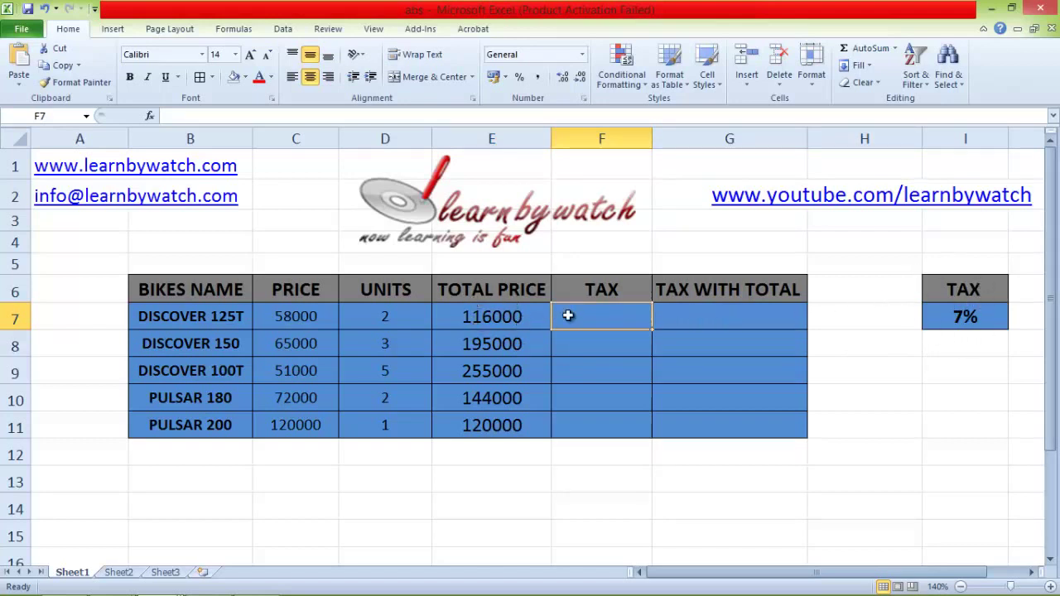
text(=)
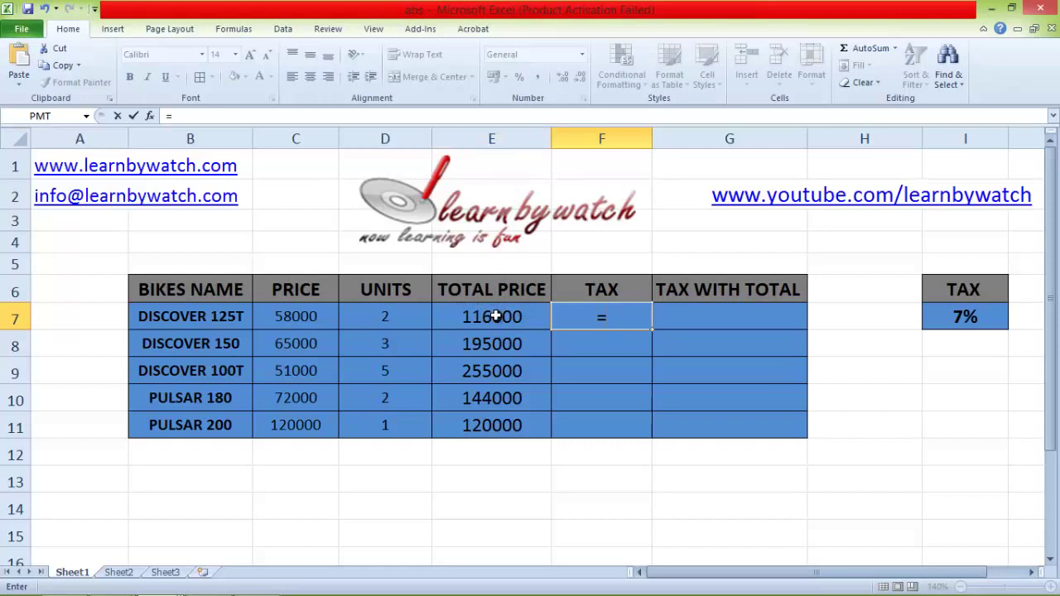
text(E7)
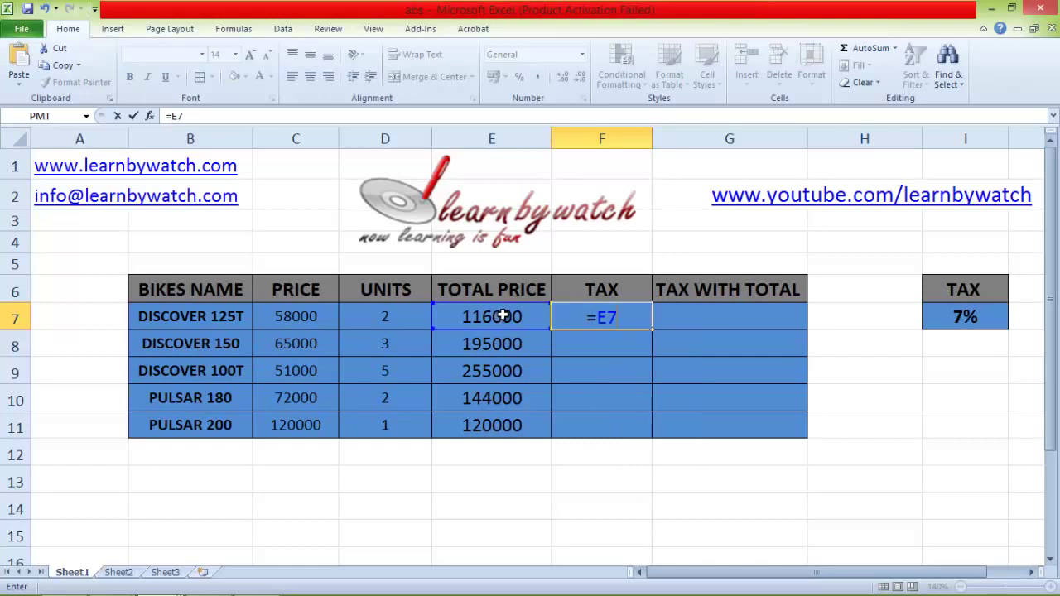
text(*)
click(966, 325)
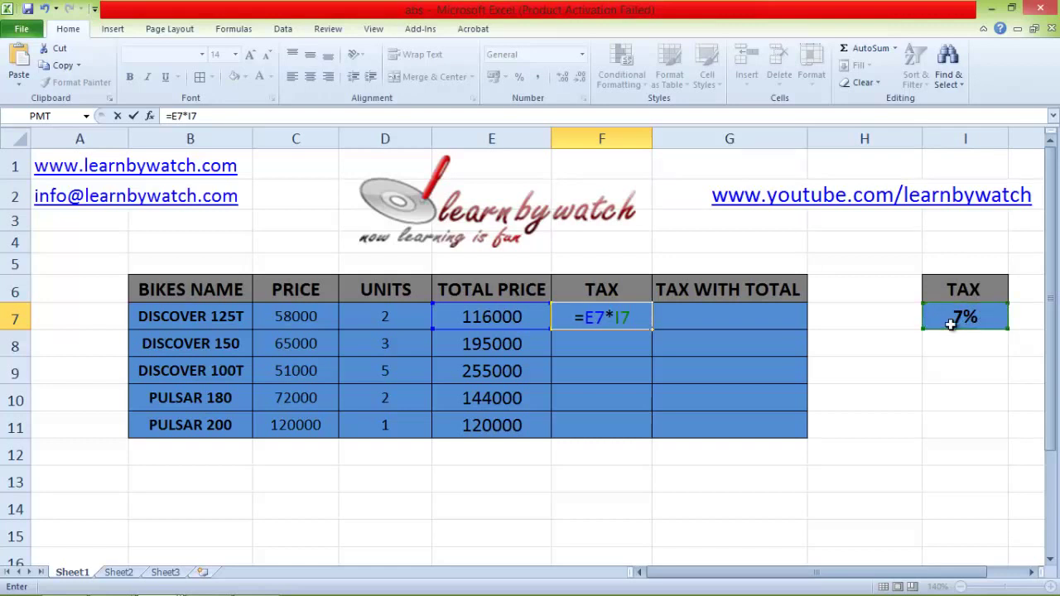
key(Return)
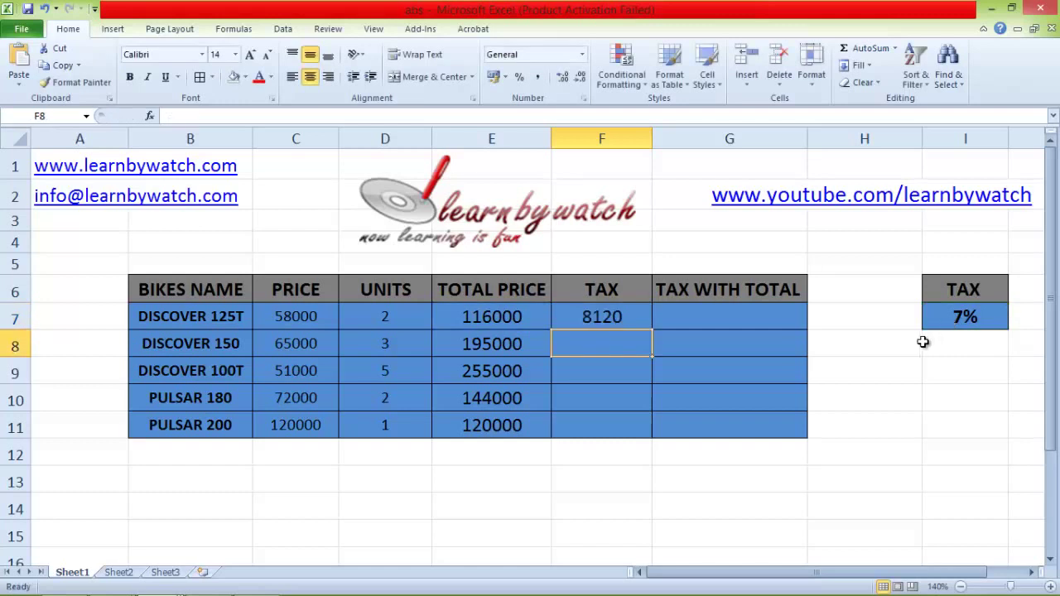
Fill the relative tax formula from F7 down to F11 and check the copied formula in each row.
click(627, 316)
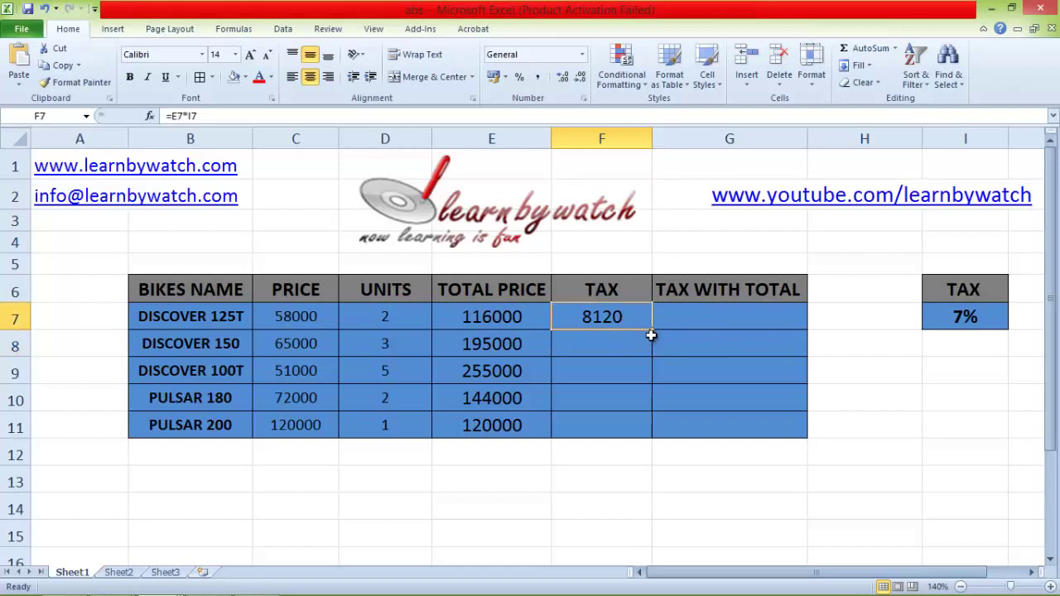
drag(655, 333, 653, 437)
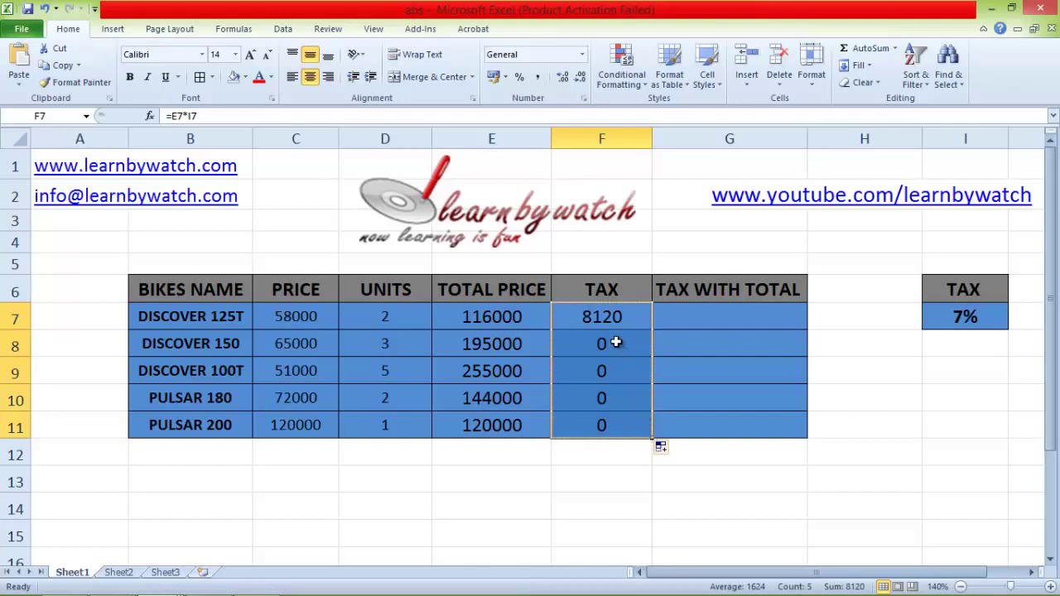
click(610, 350)
click(610, 372)
click(617, 399)
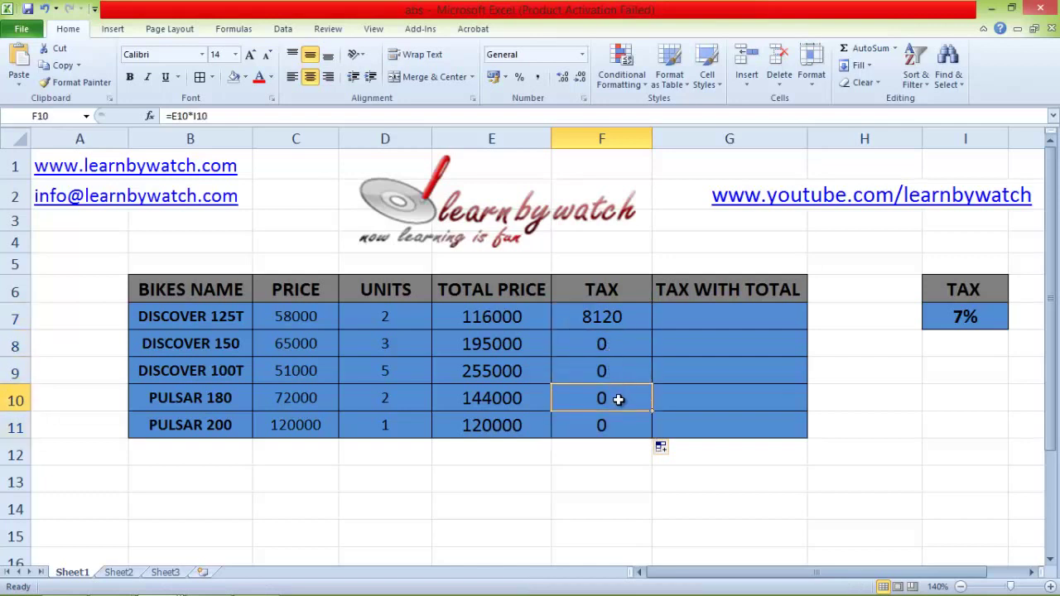
click(621, 426)
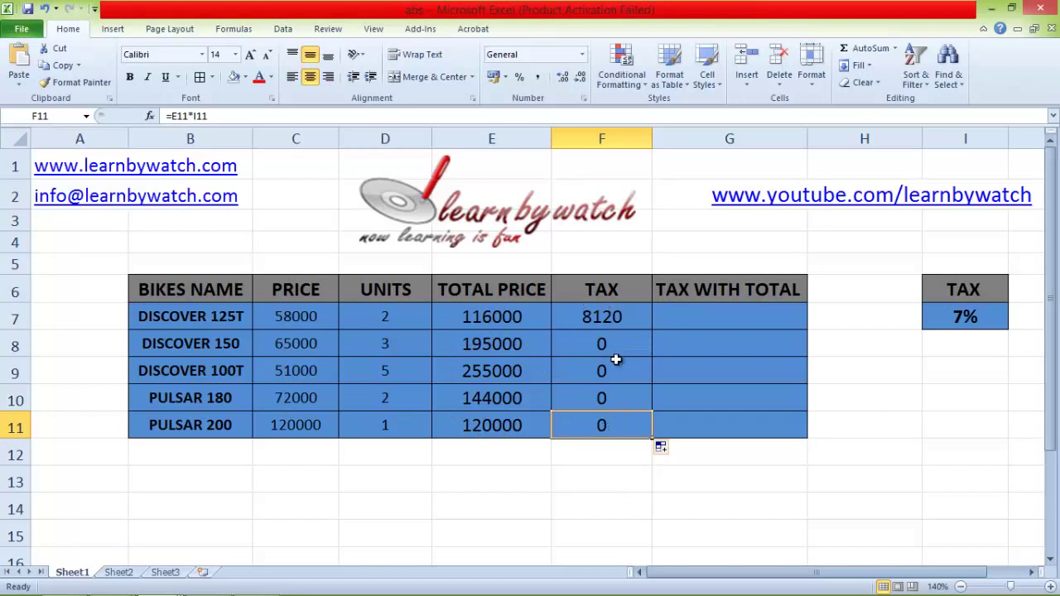
Compare the tax formulas in F7 and F8 and inspect the cells they refer to, E8 and I8.
click(609, 316)
double_click(609, 316)
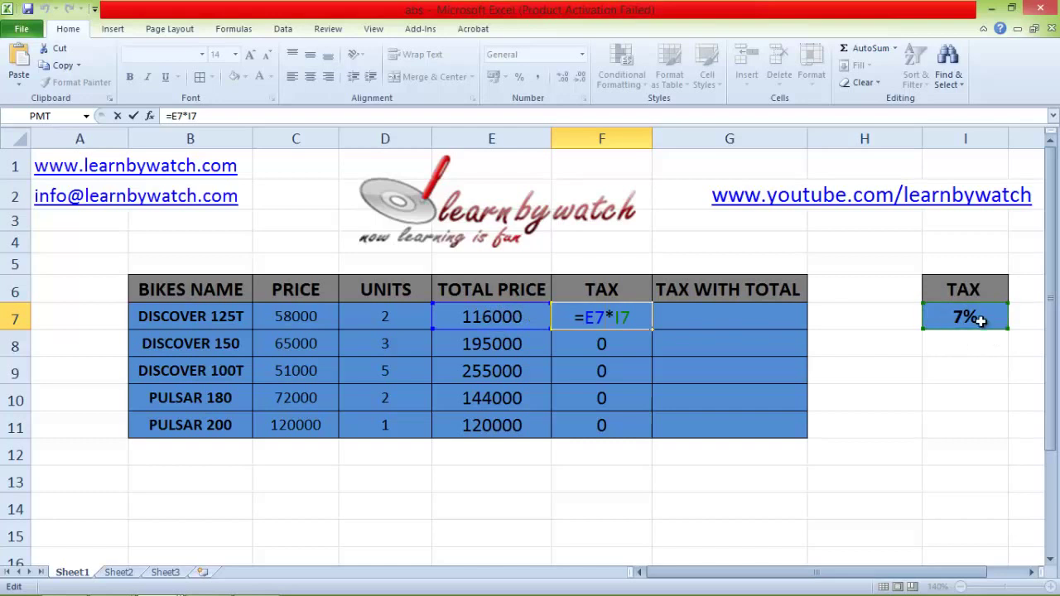
double_click(608, 344)
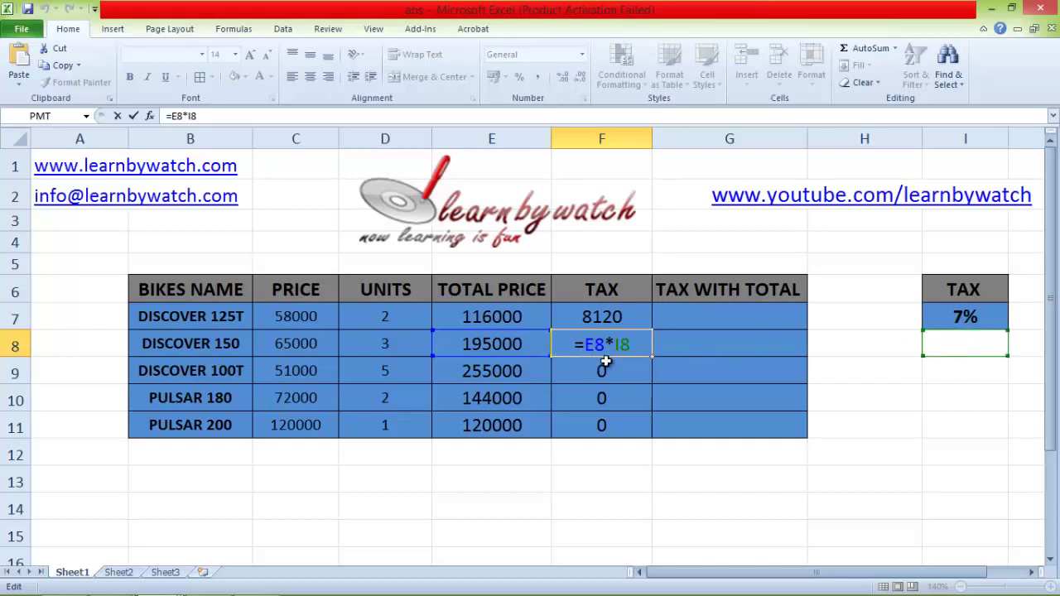
key(Return)
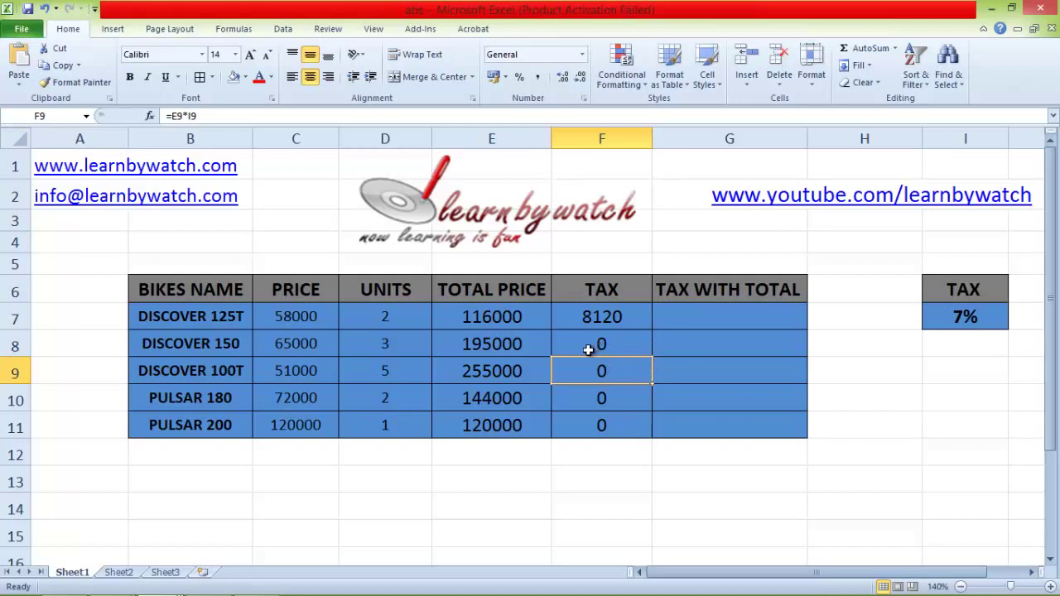
click(492, 342)
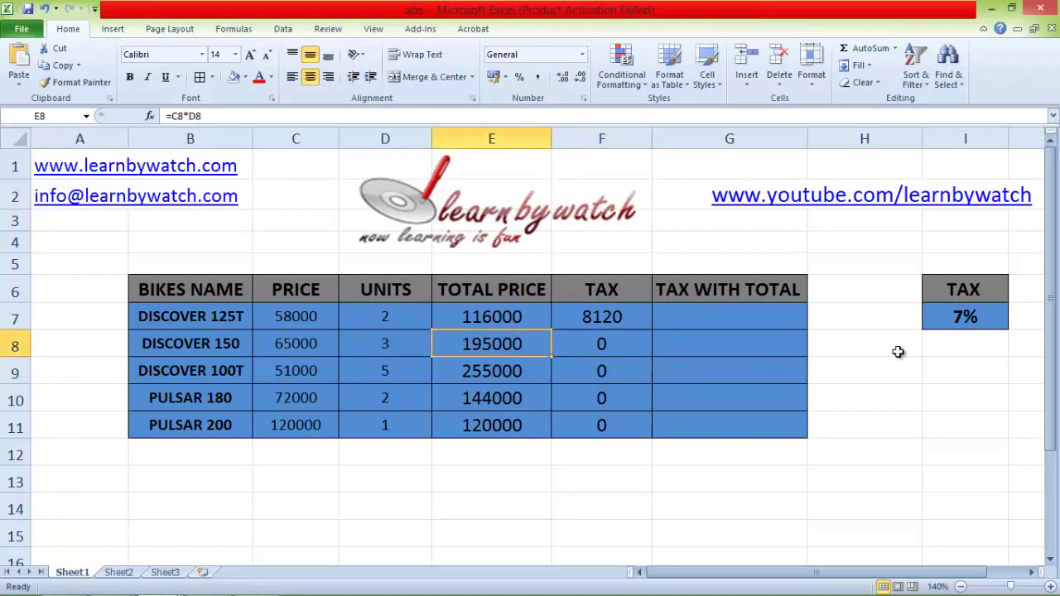
click(959, 345)
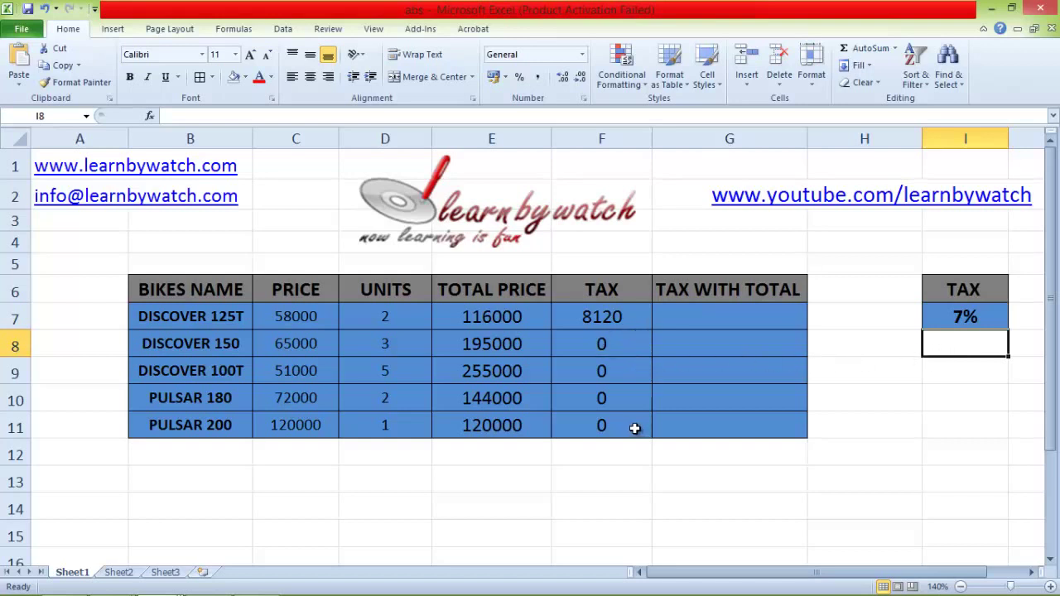
click(617, 344)
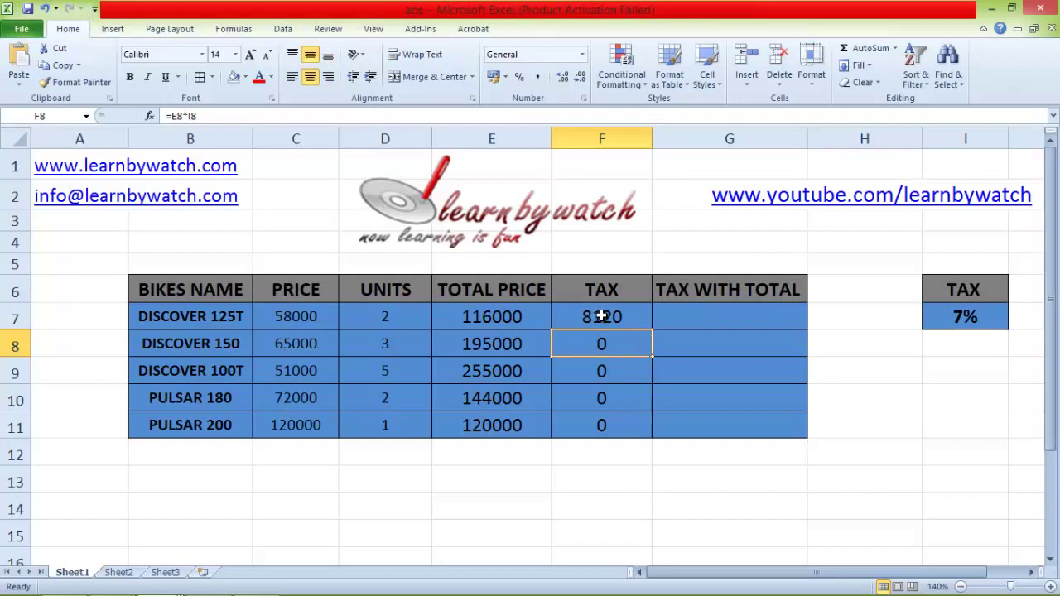
Make the tax rate reference in F7 absolute so that the formula reads =E7*$I$7.
click(602, 316)
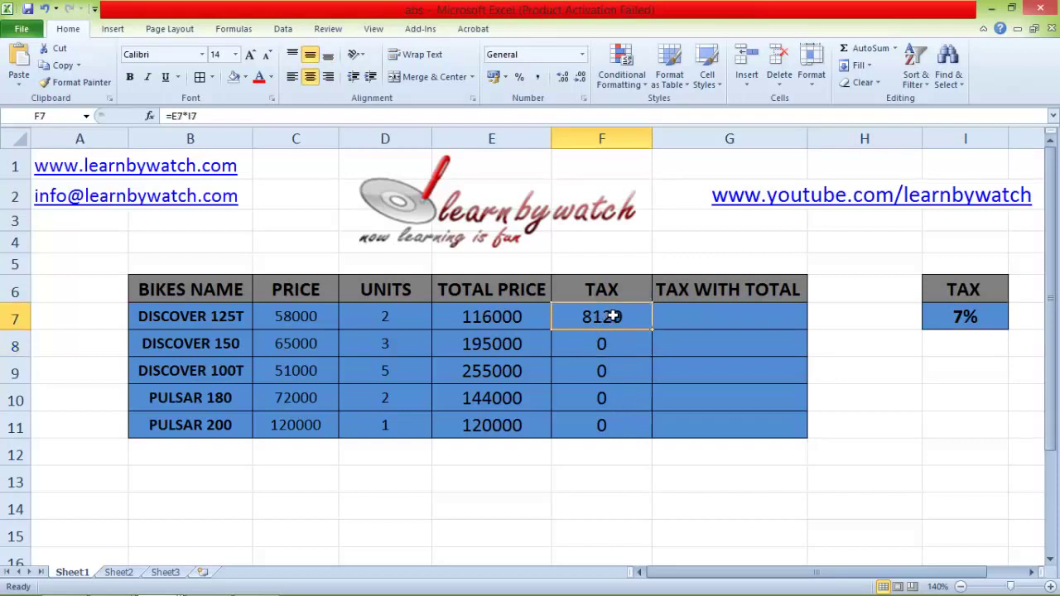
key(F2)
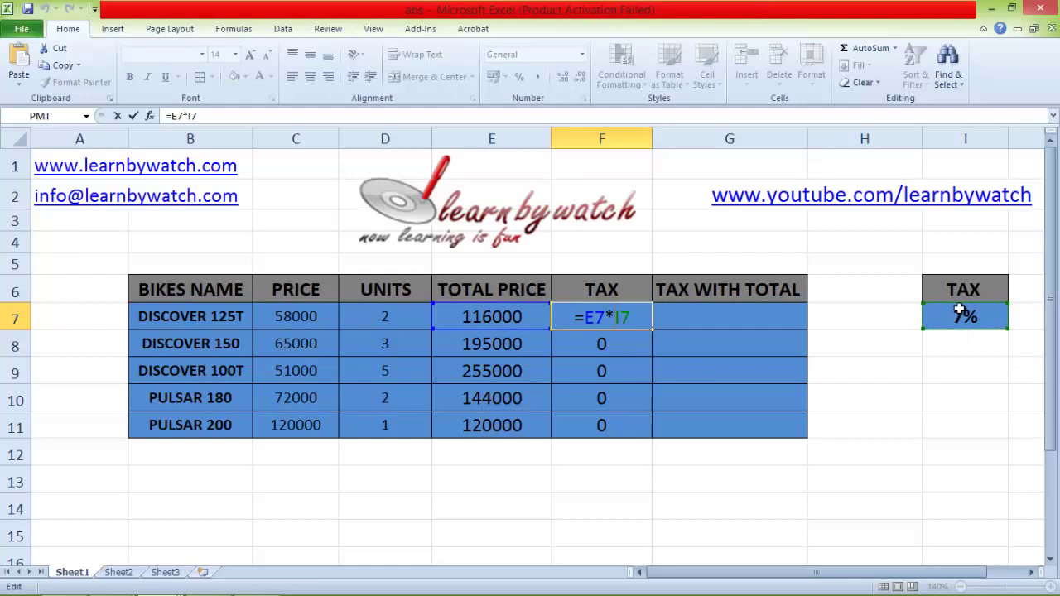
drag(962, 306, 989, 326)
text($I)
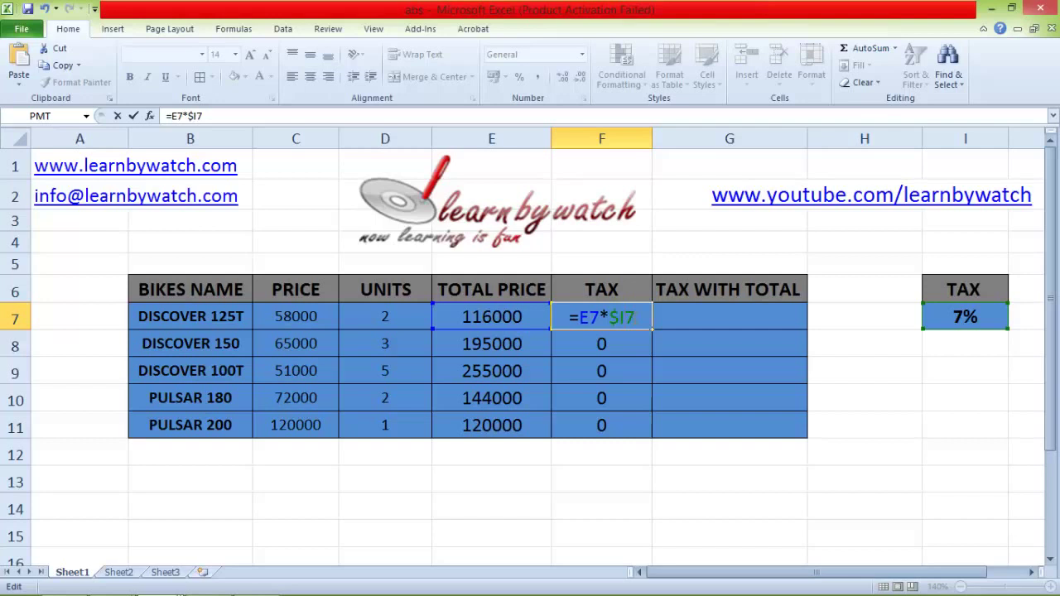
text($)
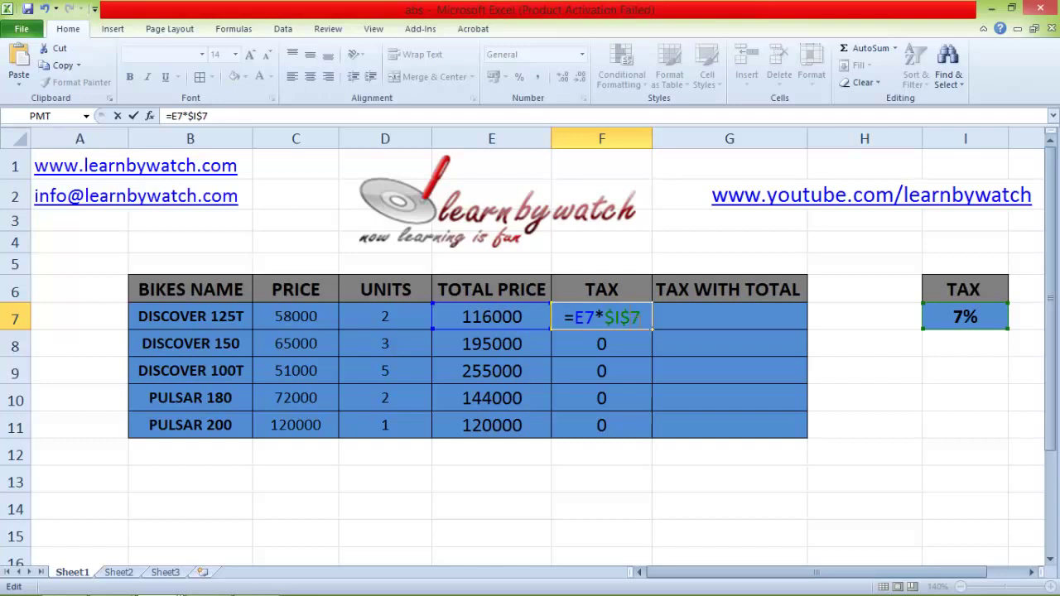
key(Return)
Fill the absolute-reference tax formula from F7 down to F11 and inspect the copied formula in F8.
click(643, 319)
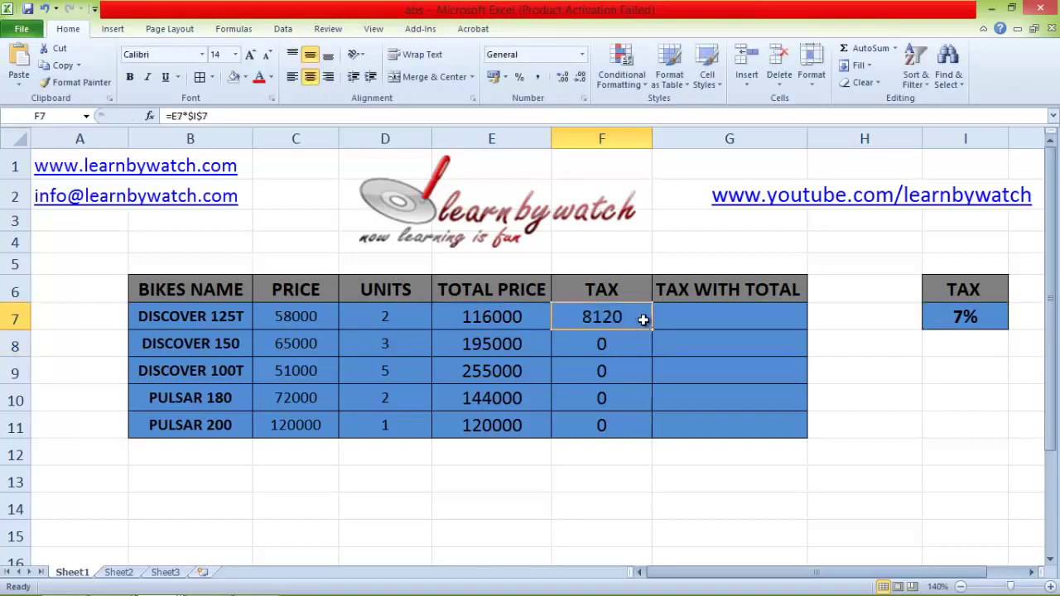
drag(652, 330, 654, 437)
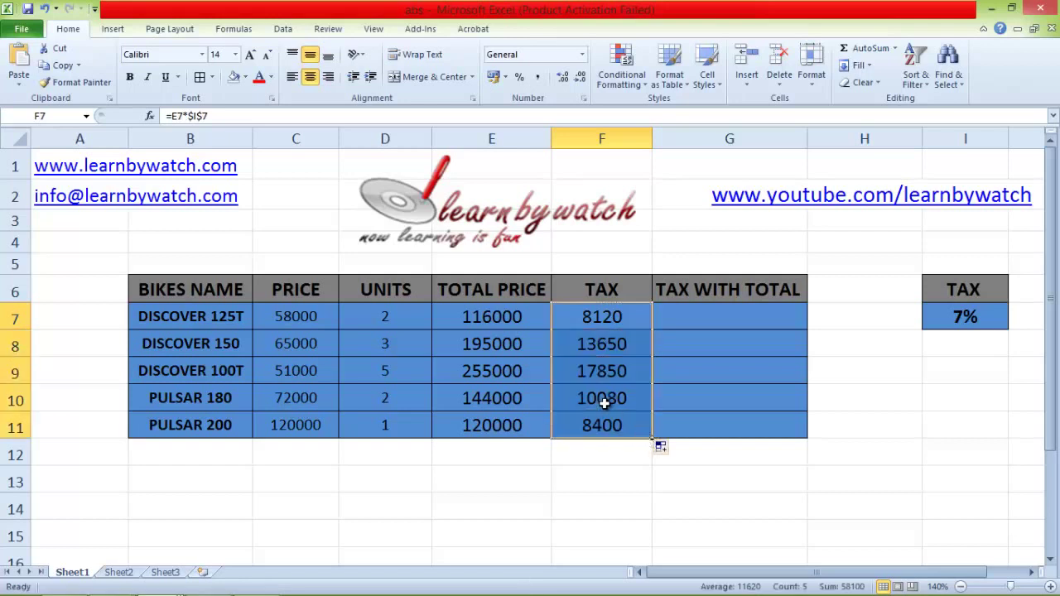
click(564, 346)
key(F2)
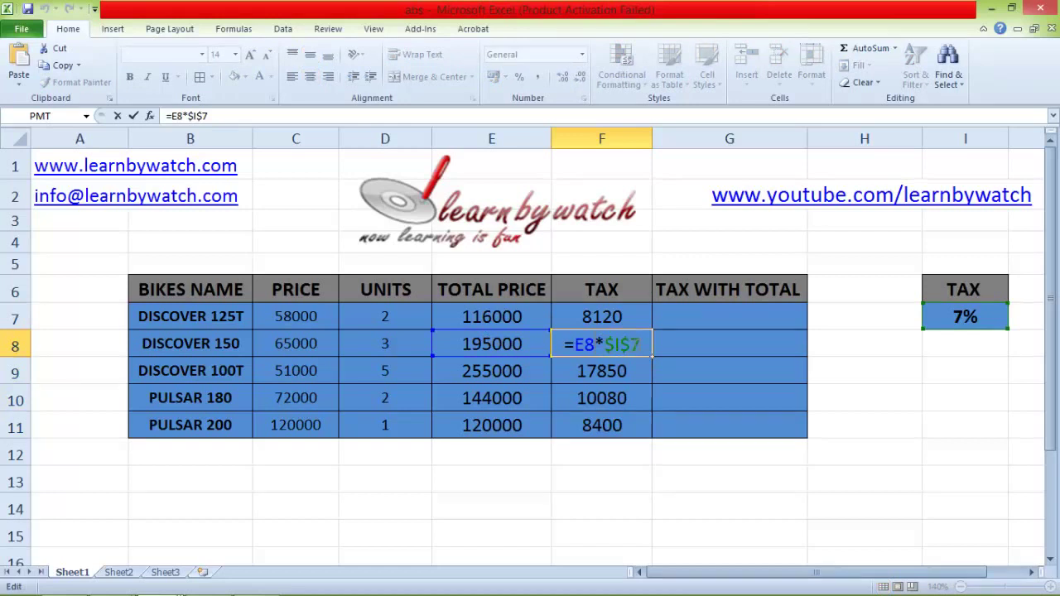
Inspect the copied tax formulas in F9 and F10 to check which cells they refer to.
key(Return)
key(F2)
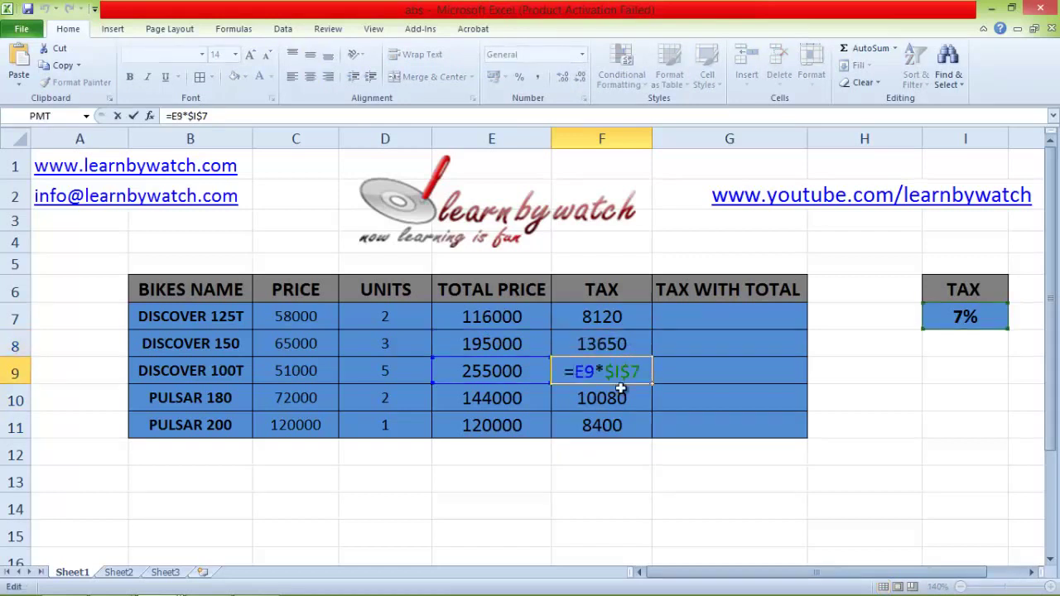
key(Return)
key(F2)
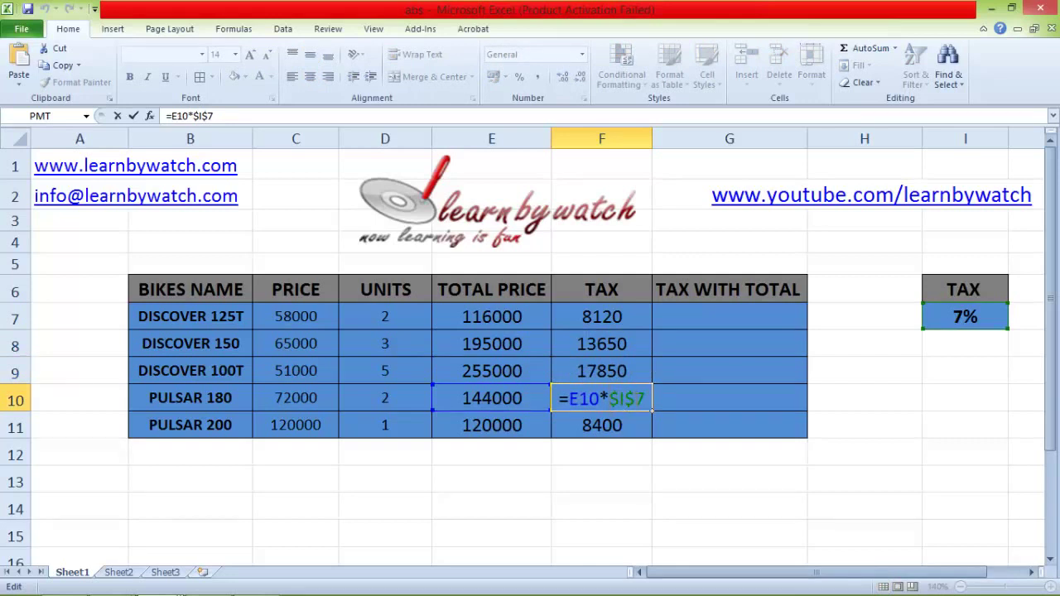
key(Return)
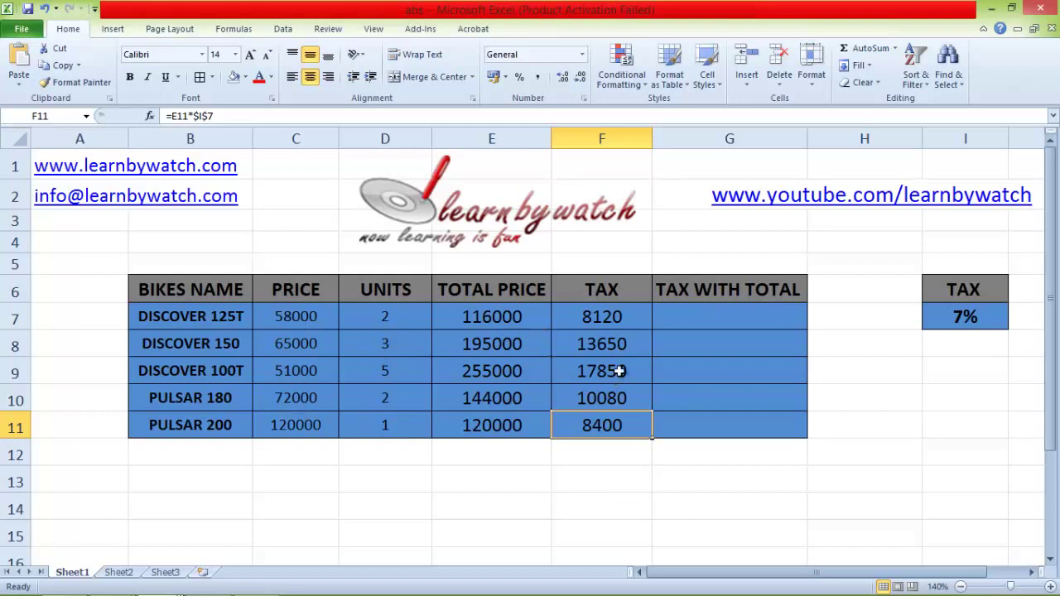
Cycle the I7 reference in F7's tax formula through its mixed and relative forms back to $I$7.
double_click(613, 317)
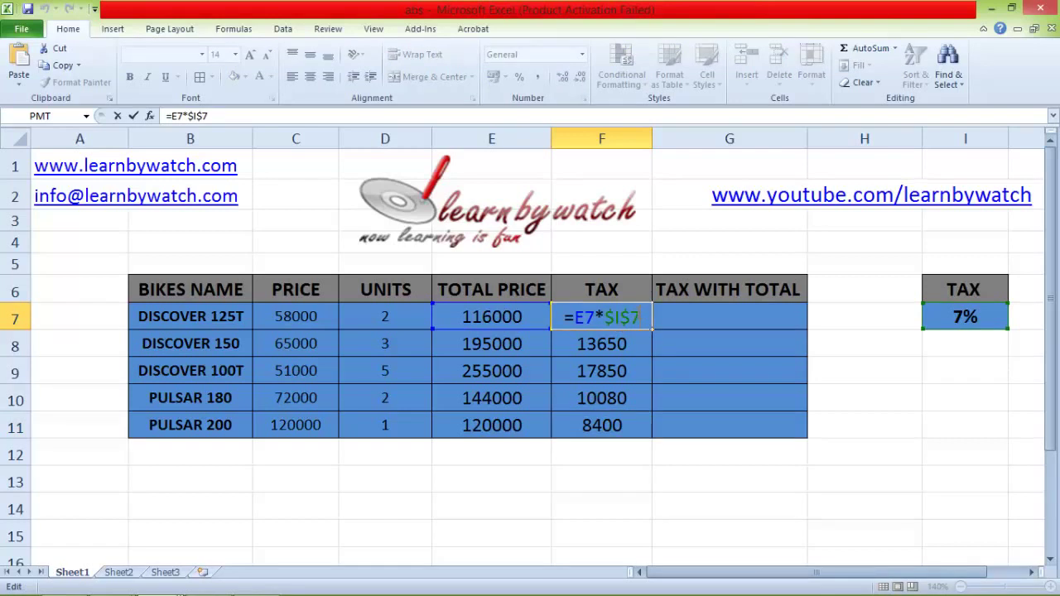
key(F4)
key(F4)
key(F4)
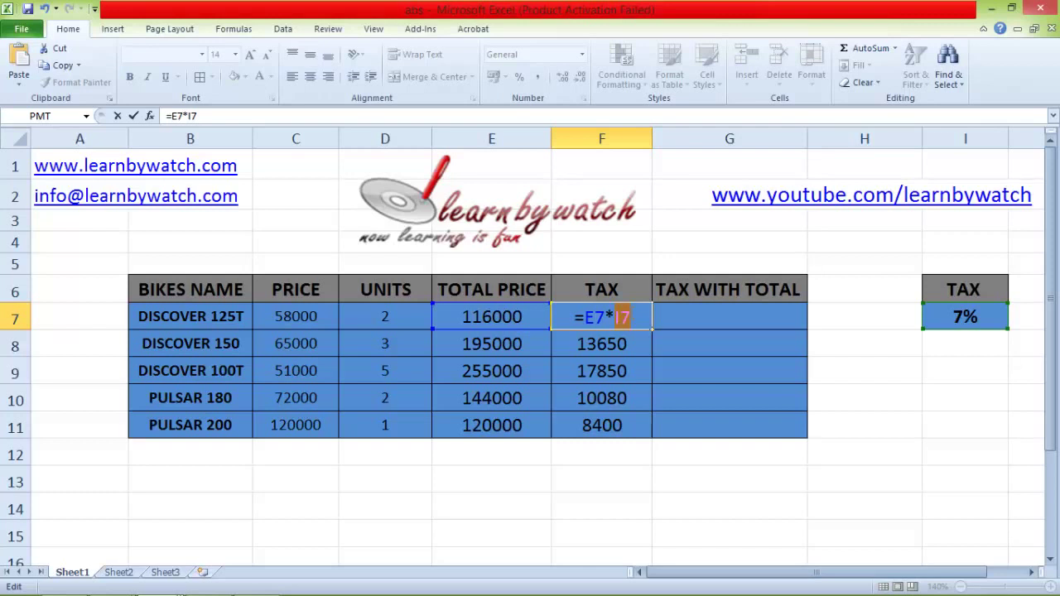
key(F4)
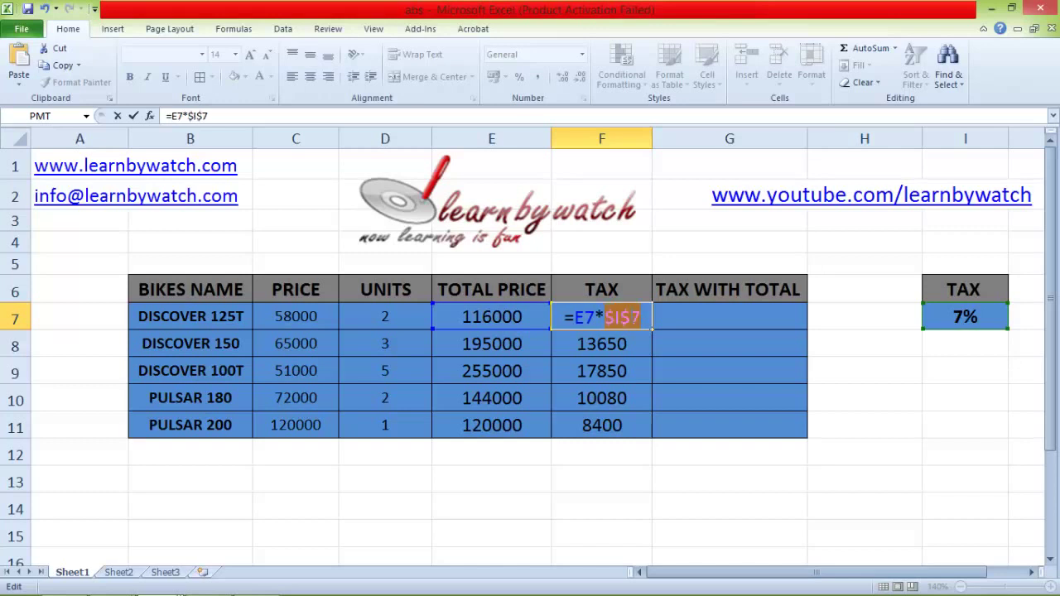
Confirm the formula =E7*$I$7 in F7 and fill it down through F11.
click(642, 318)
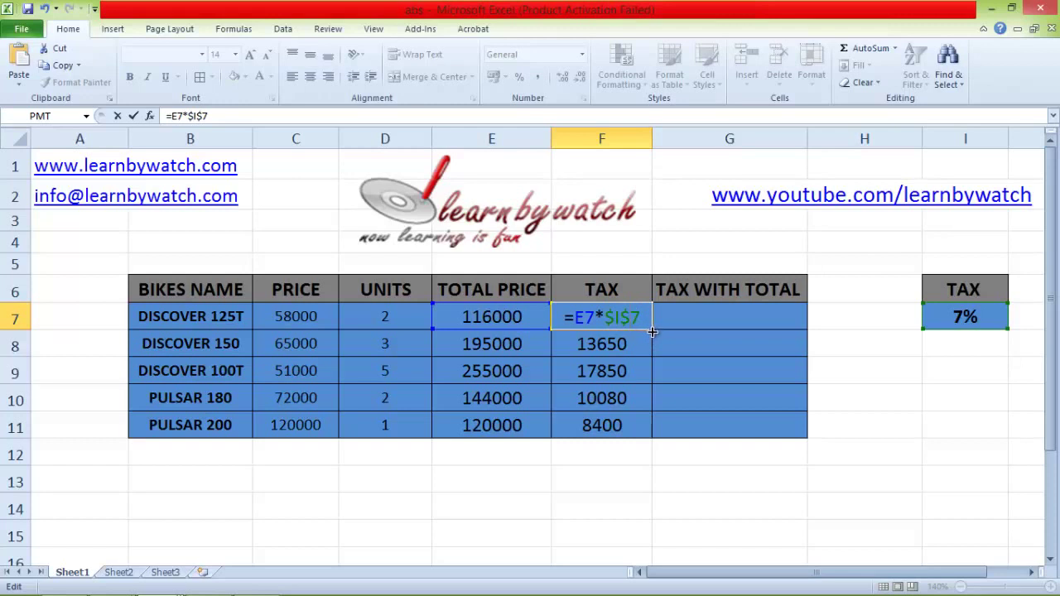
key(ctrl+Return)
drag(655, 331, 652, 438)
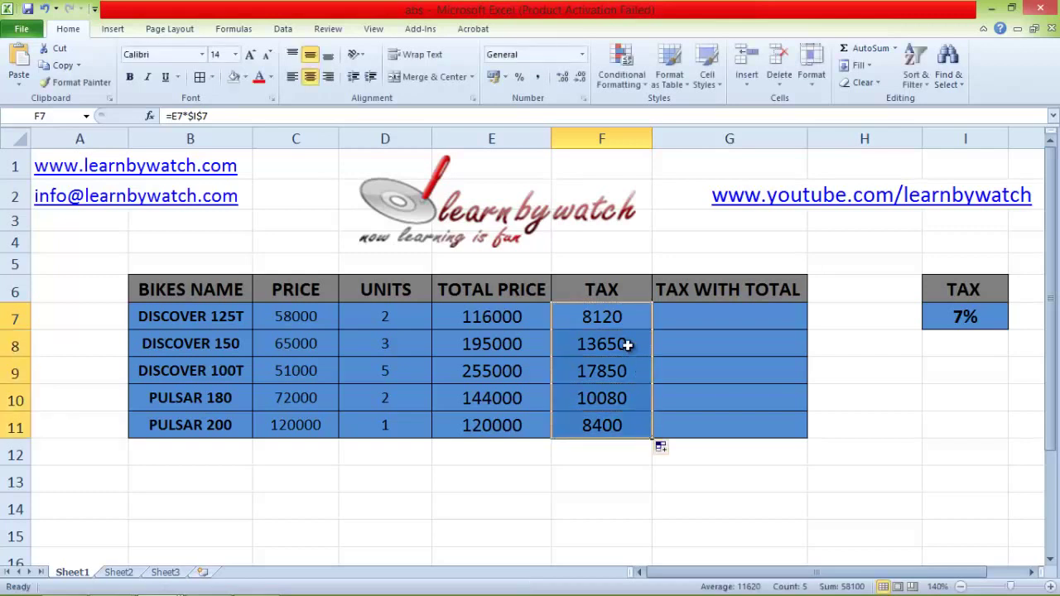
click(621, 397)
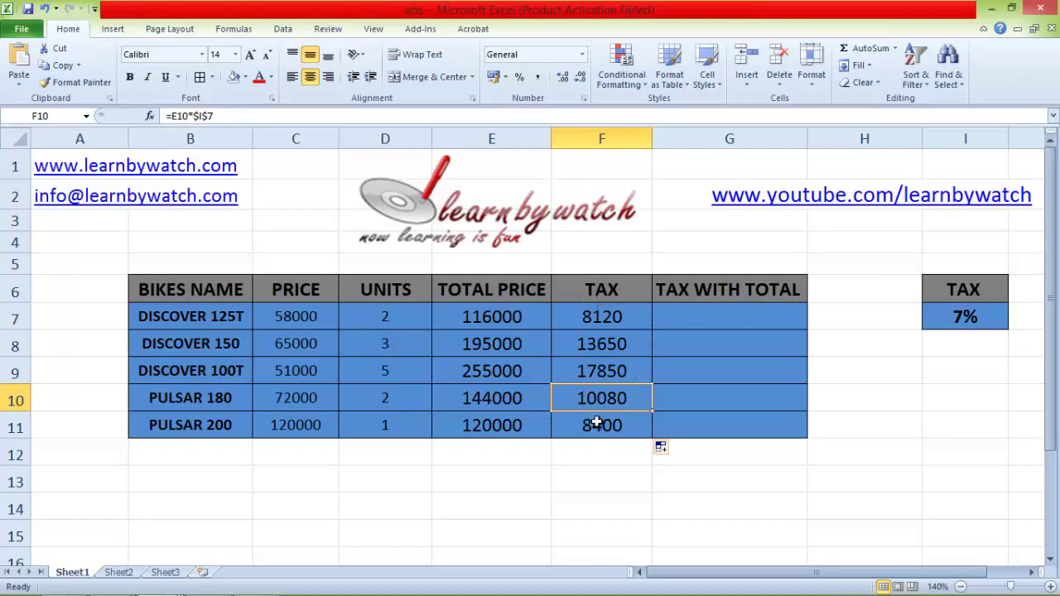
Enter the formula =SUM(E7:F7) in G7 to add the first bike's total price and tax.
double_click(723, 318)
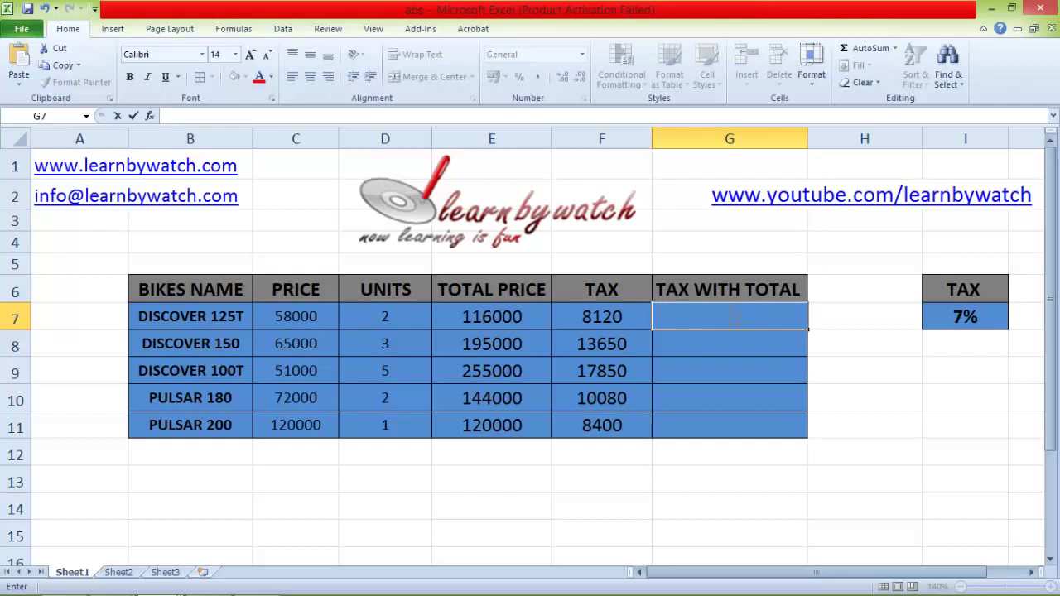
text(=SU)
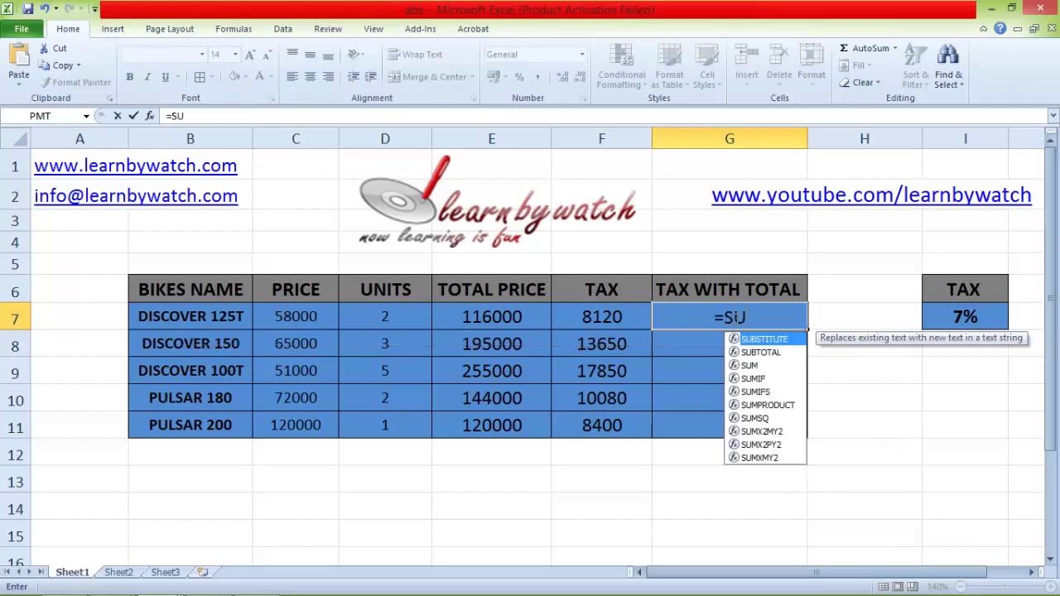
text(M()
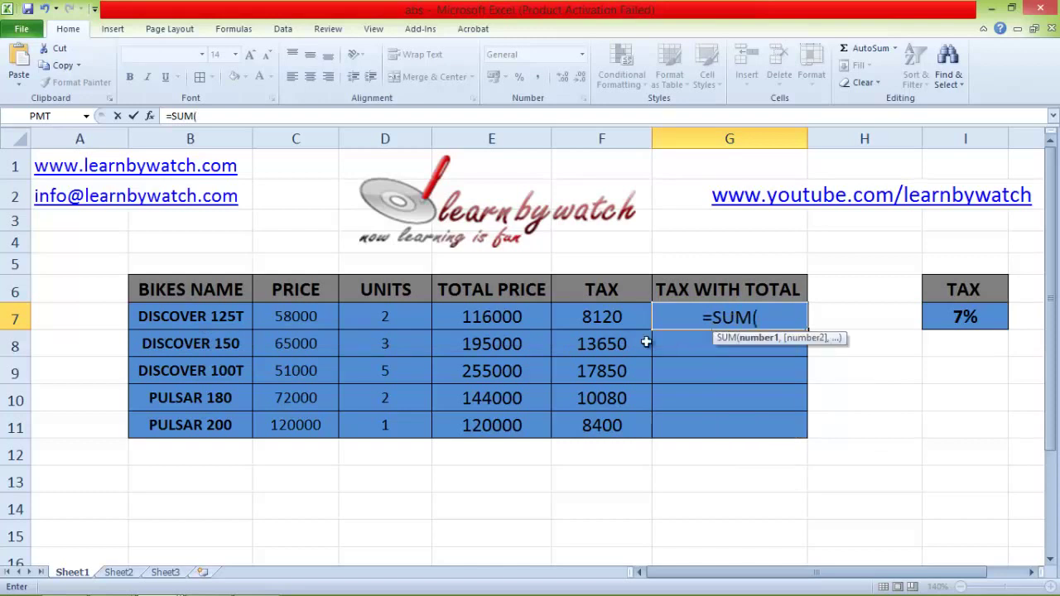
drag(460, 320, 577, 321)
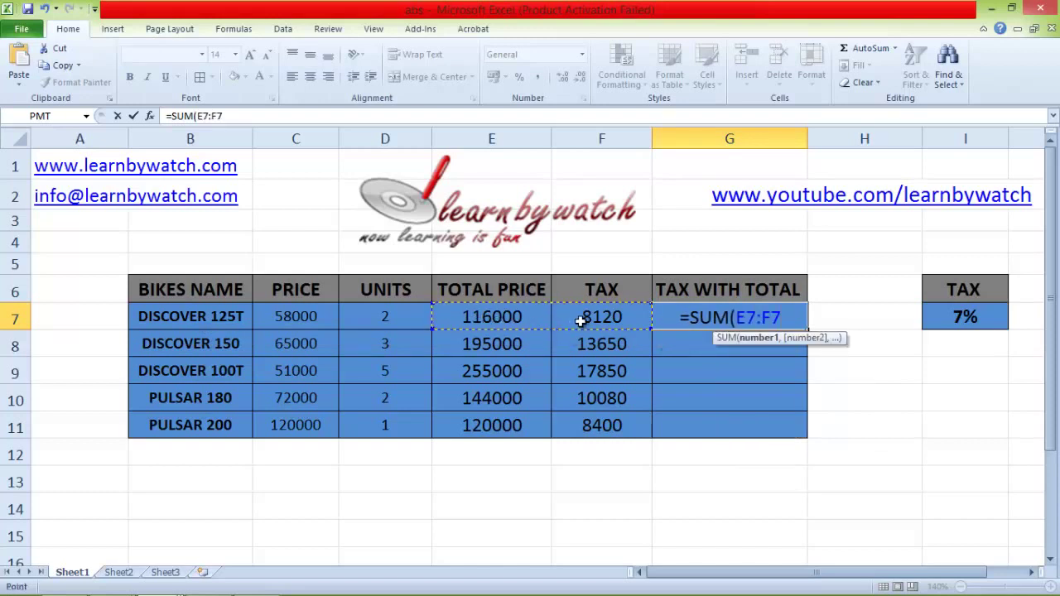
text())
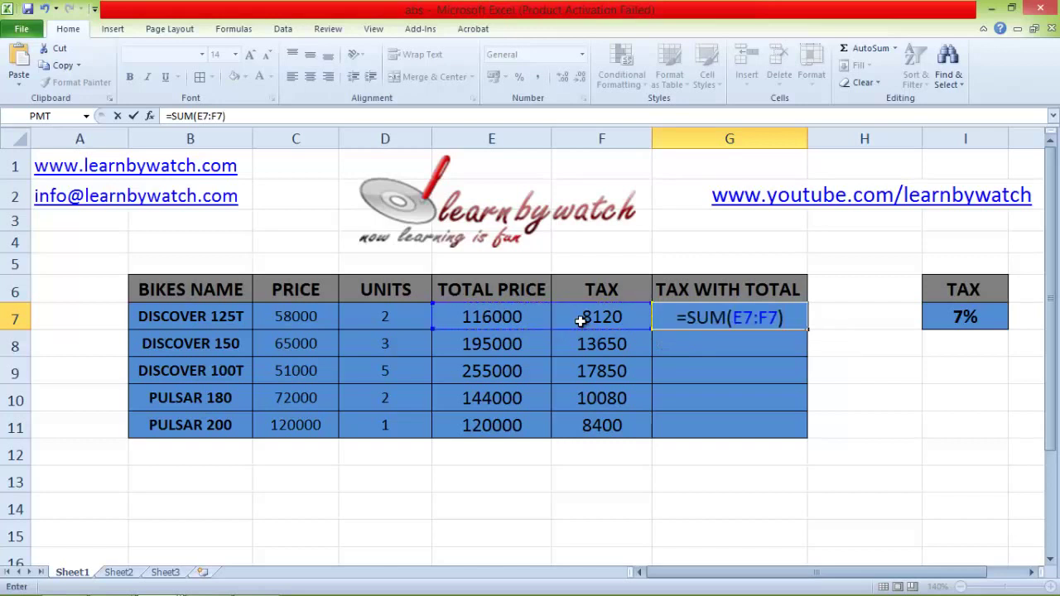
key(Return)
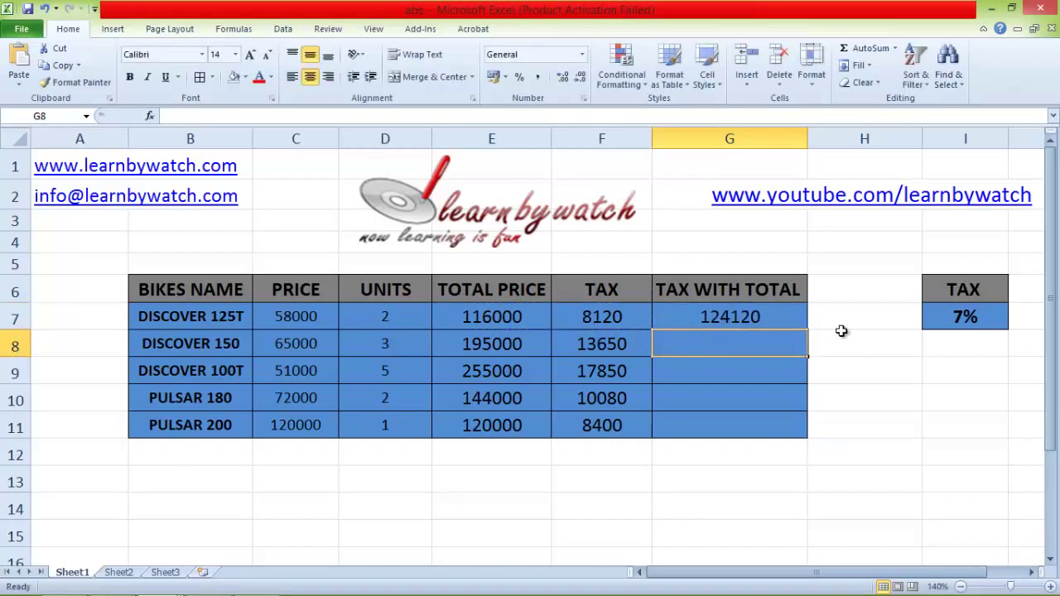
Fill the tax-with-total formula from G7 down to G11 and deselect the range.
click(778, 321)
drag(809, 330, 803, 431)
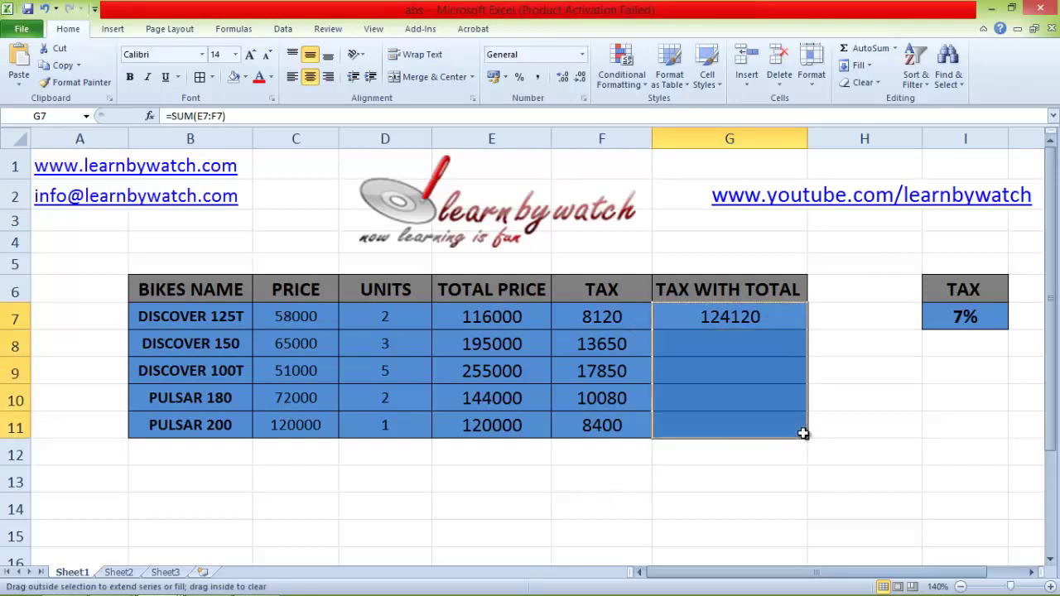
key(Up)
key(Right)
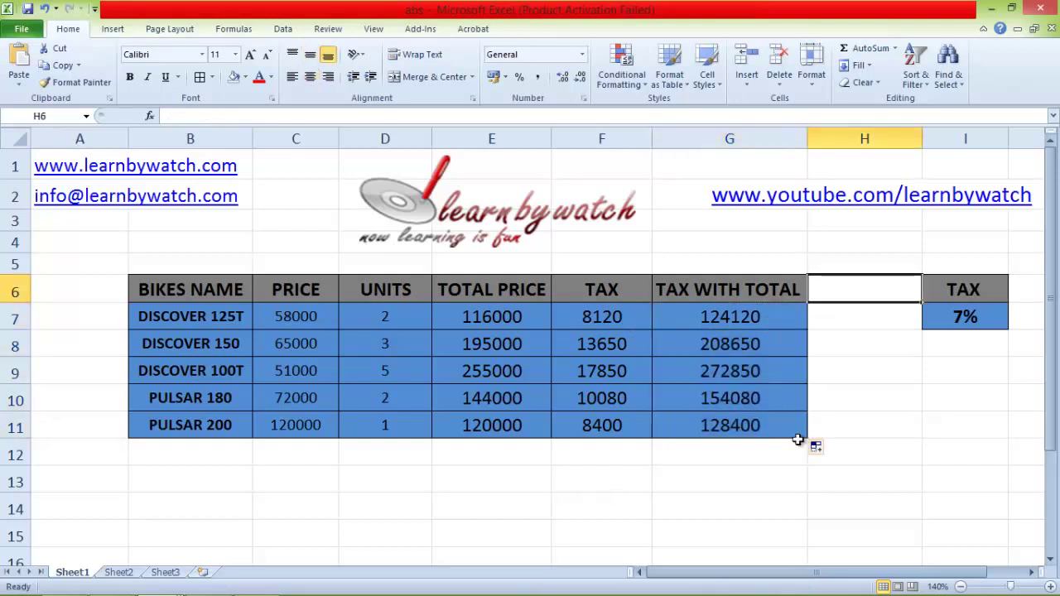